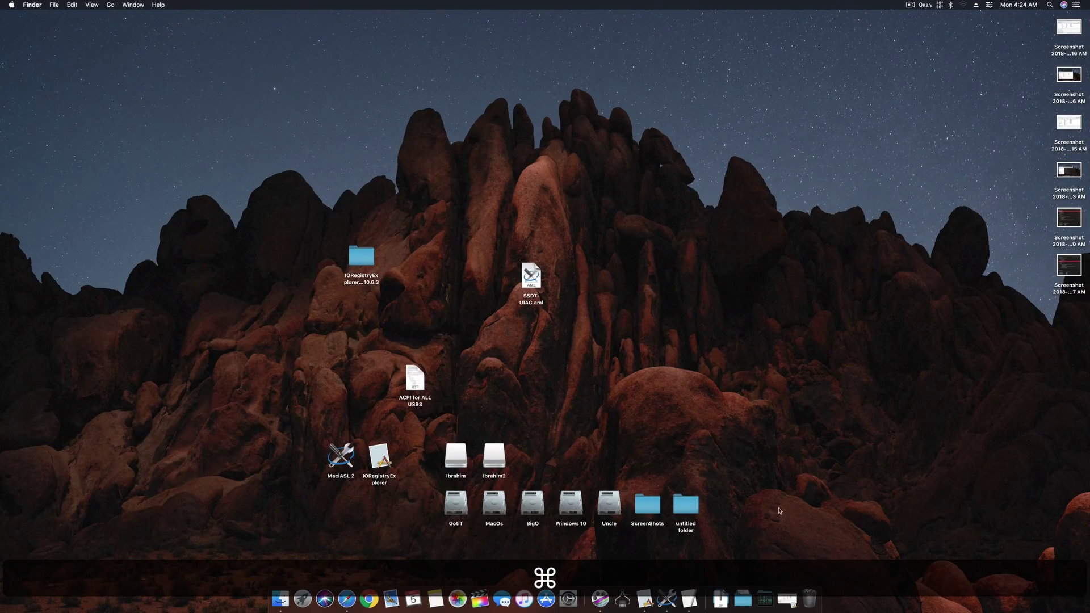
Browse Launchpad's Other folder, then swipe to the second page of apps.
click(303, 599)
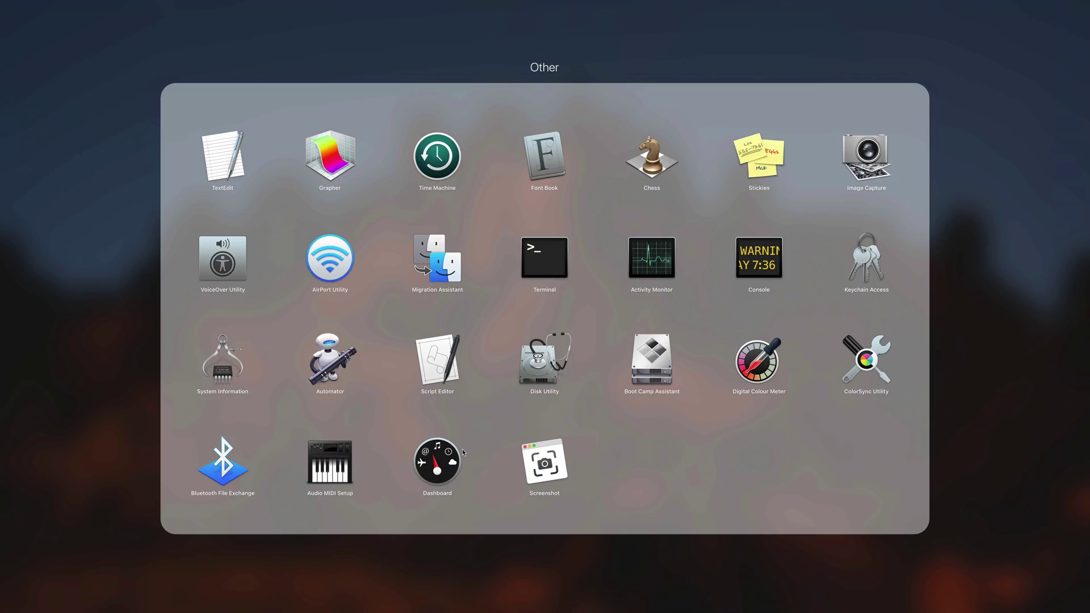
click(482, 571)
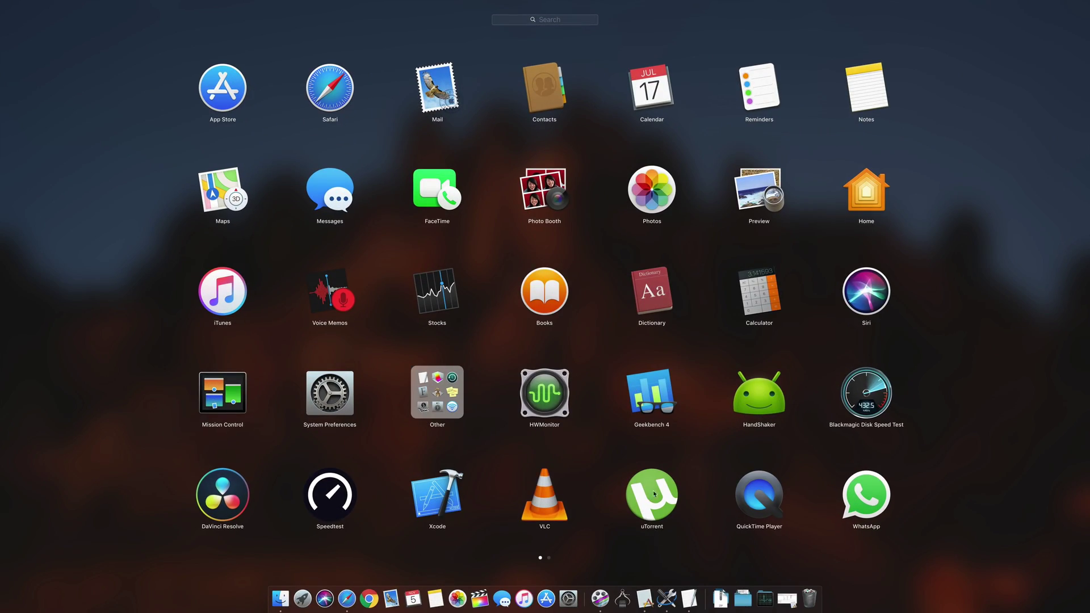
scroll(732, 488, right, 5)
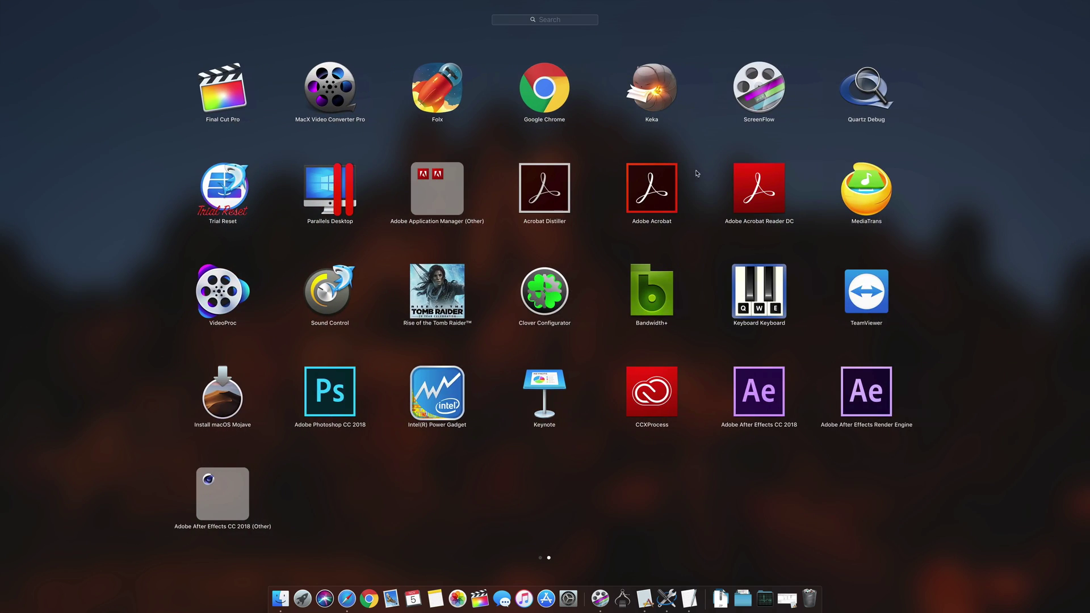
Launch Clover Configurator and mount the APFS disk's EFI partition with the admin password.
click(540, 302)
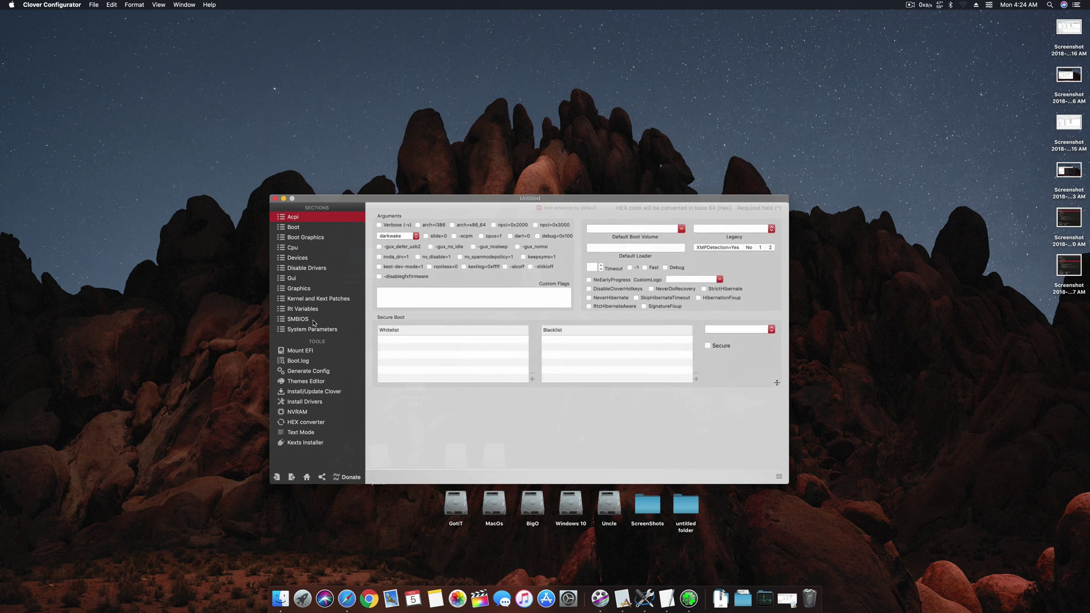
click(307, 477)
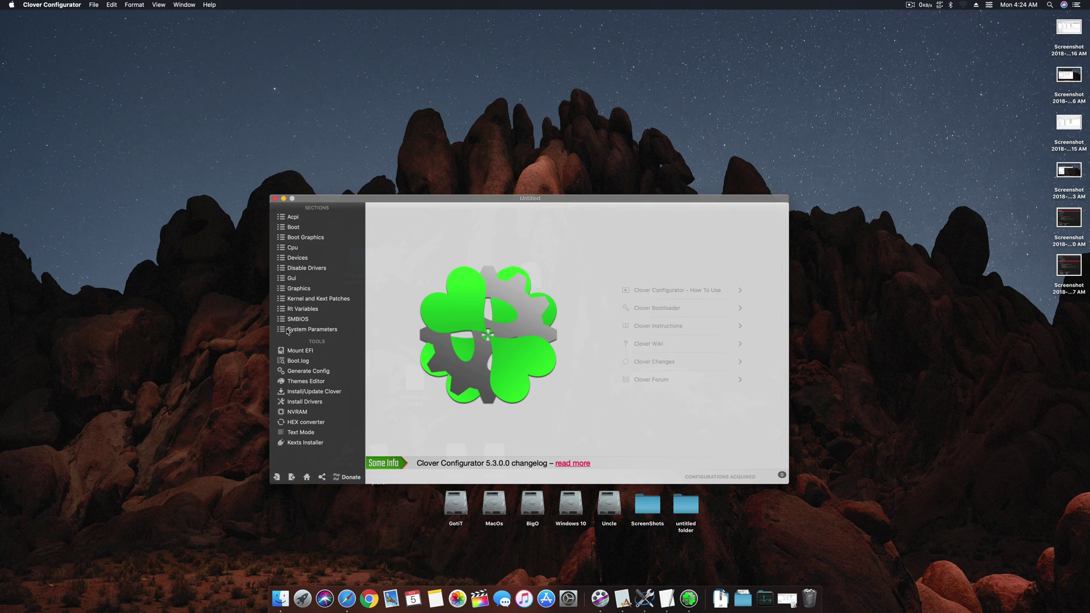
click(300, 351)
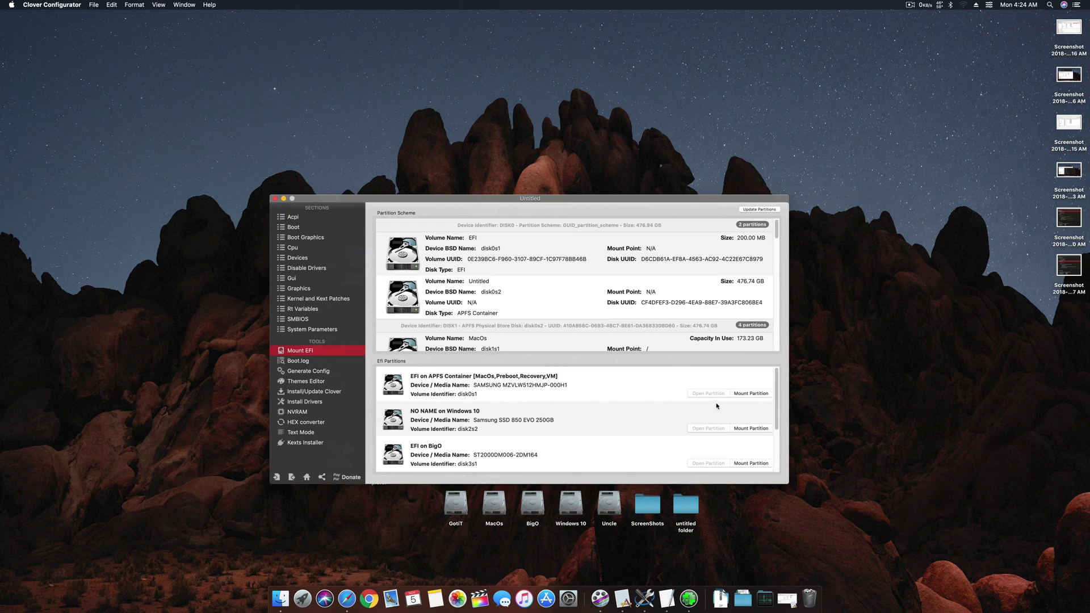
click(763, 393)
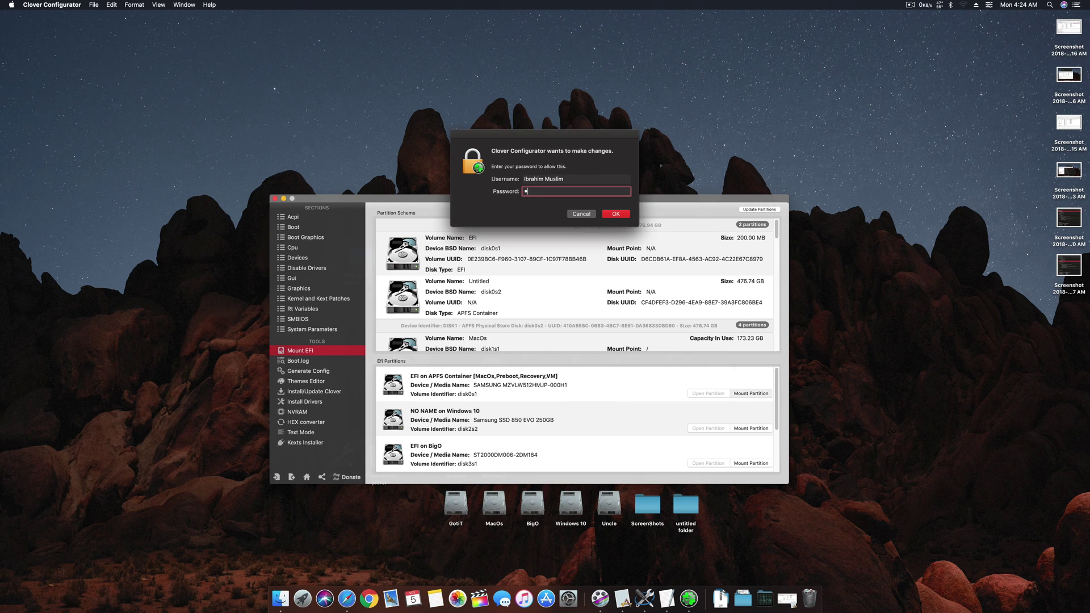
text(***)
key(Return)
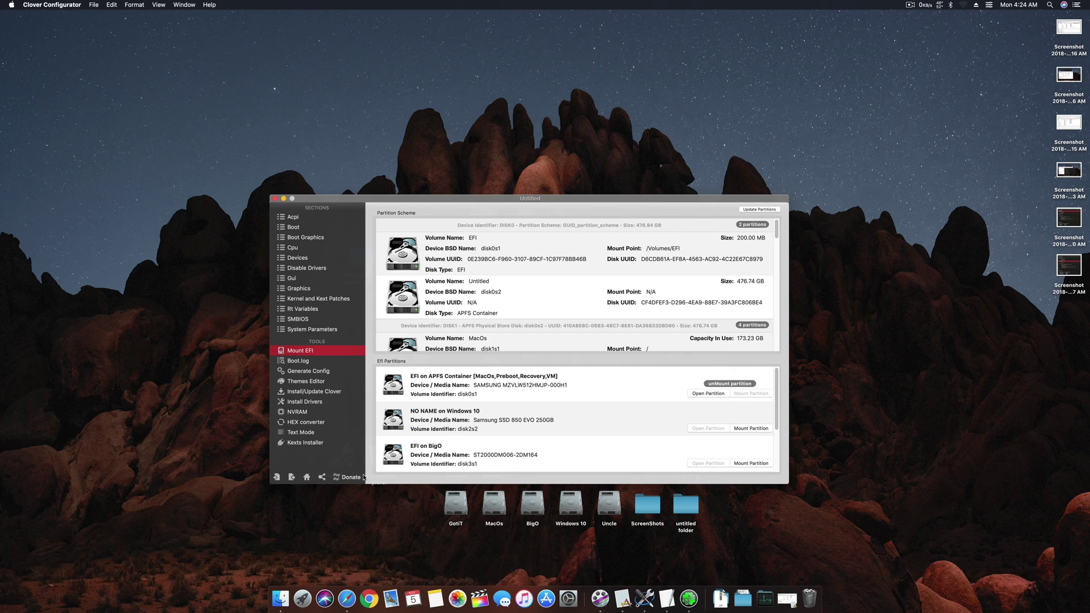
click(307, 477)
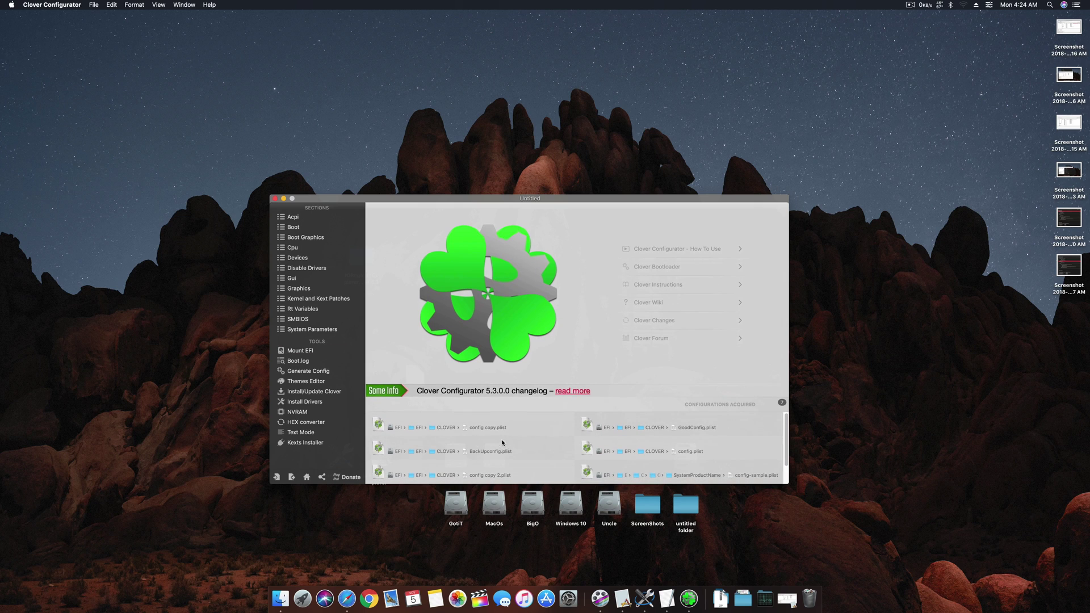
Open the EFI CLOVER config.plist, arrange the windows, and dismiss the preset patch list.
double_click(691, 452)
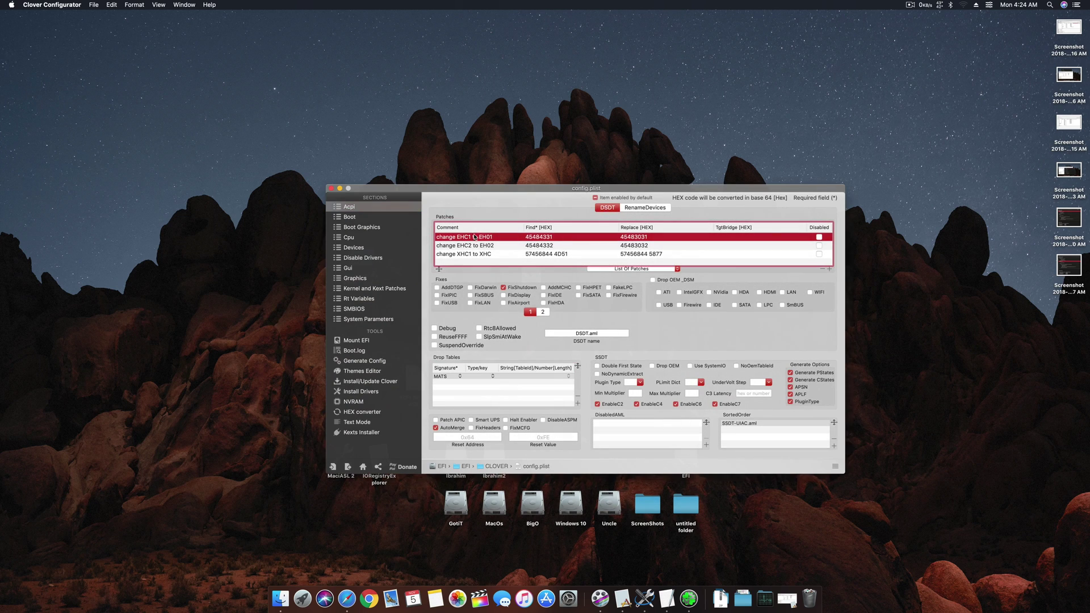
drag(468, 189, 375, 282)
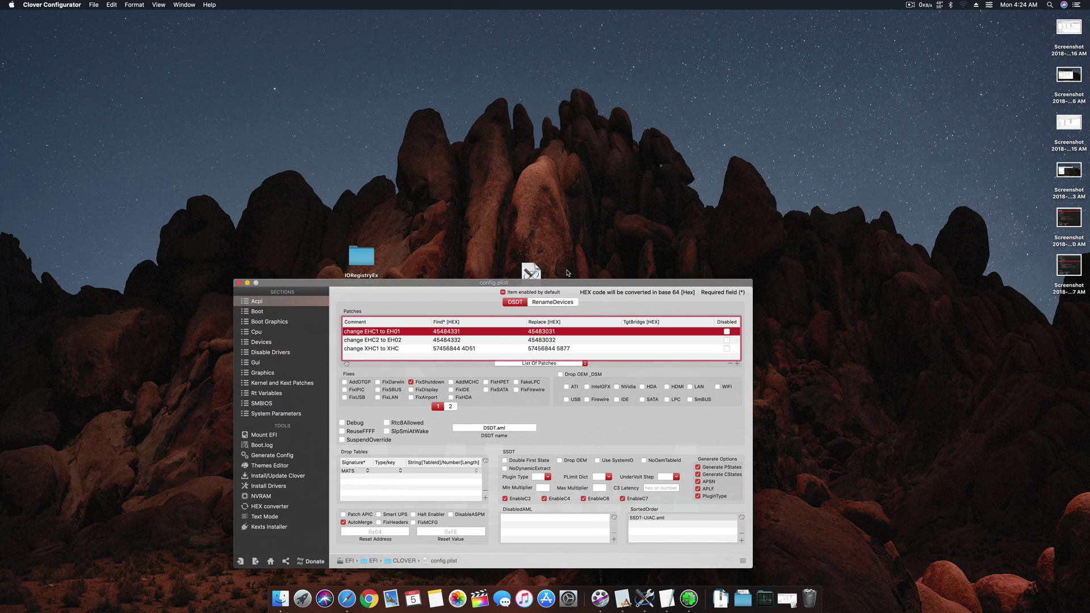
drag(519, 271, 522, 209)
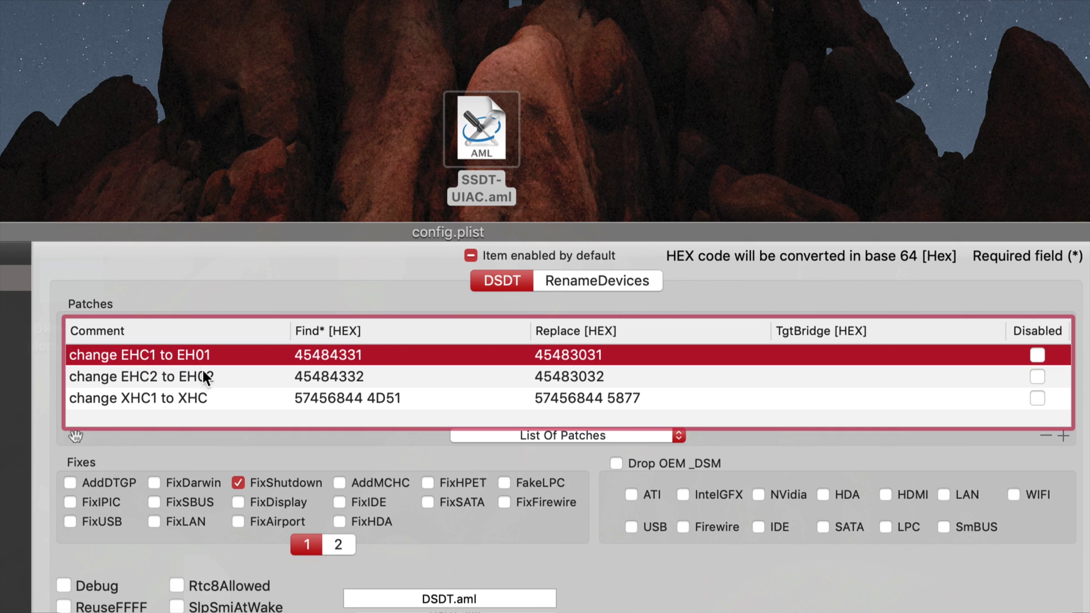
click(573, 437)
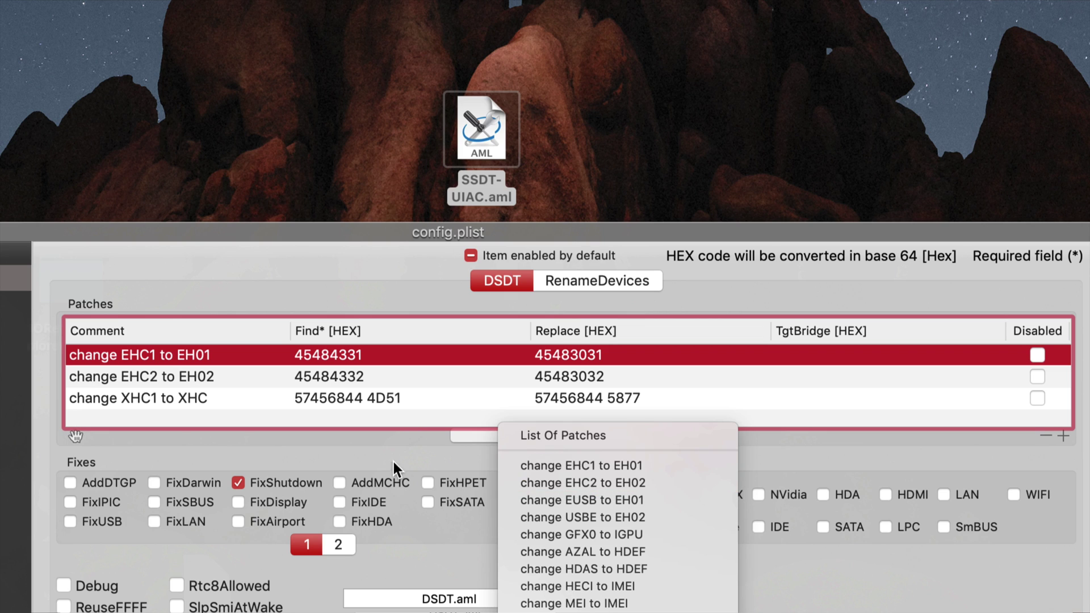
click(137, 401)
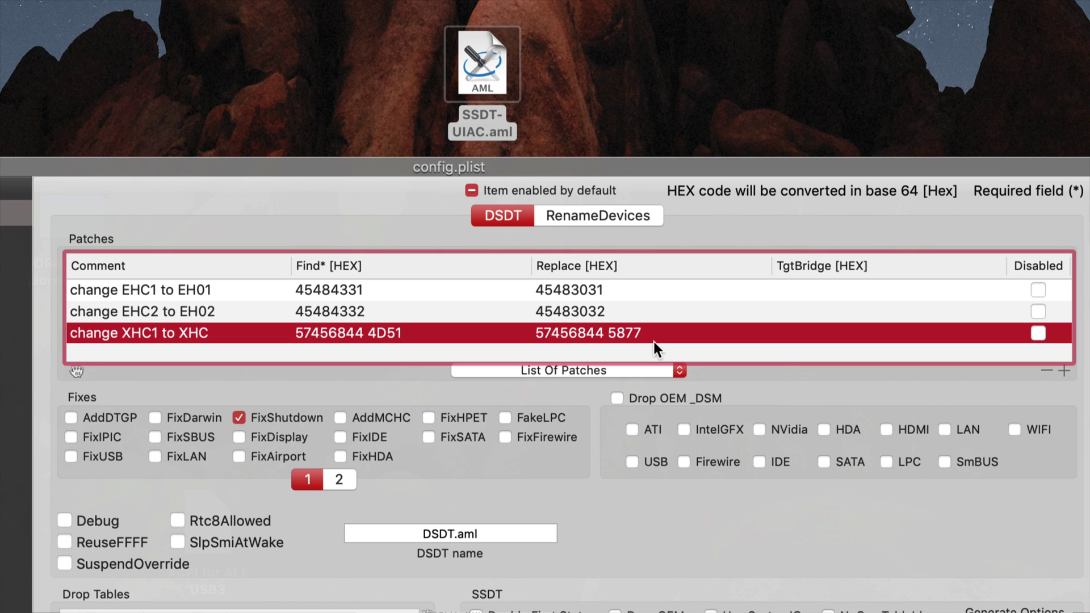
Add then remove an empty patch row, keeping EHC1, EHC2 and XHC1 renames, and save.
double_click(171, 334)
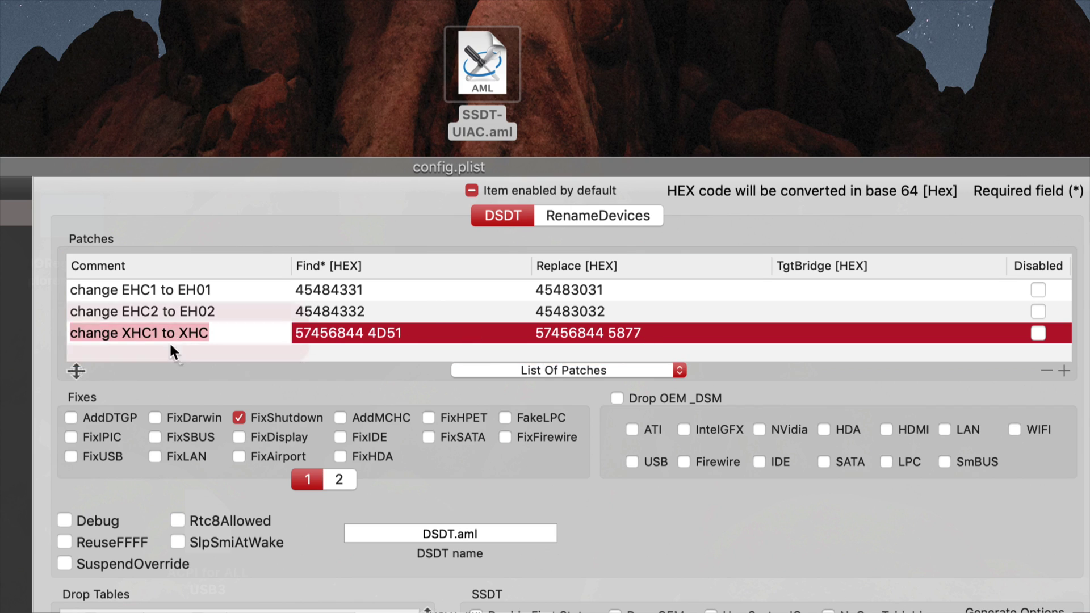
click(1064, 370)
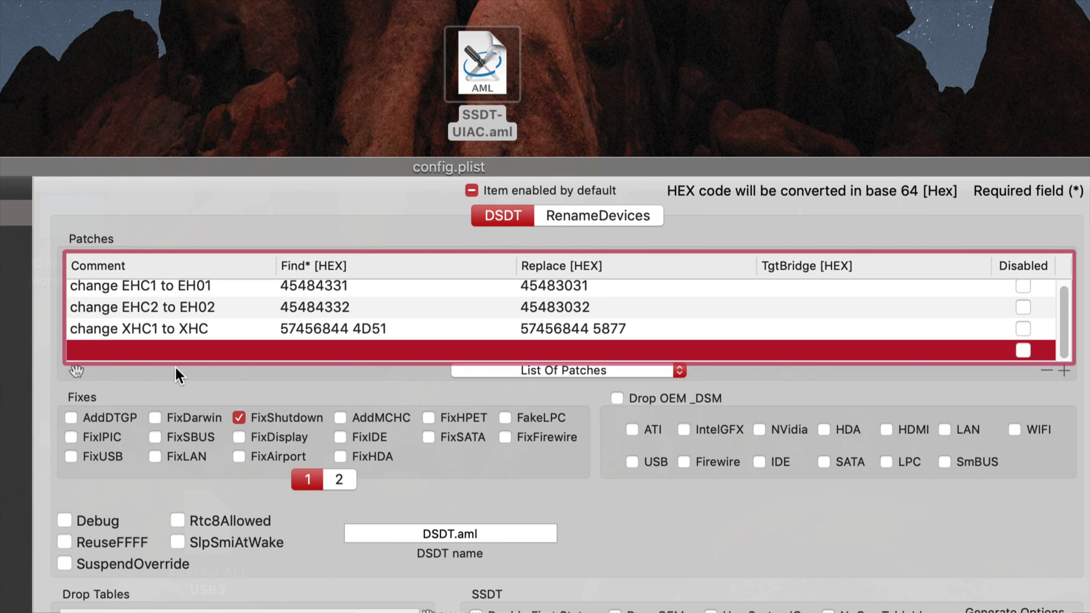
click(116, 348)
click(364, 350)
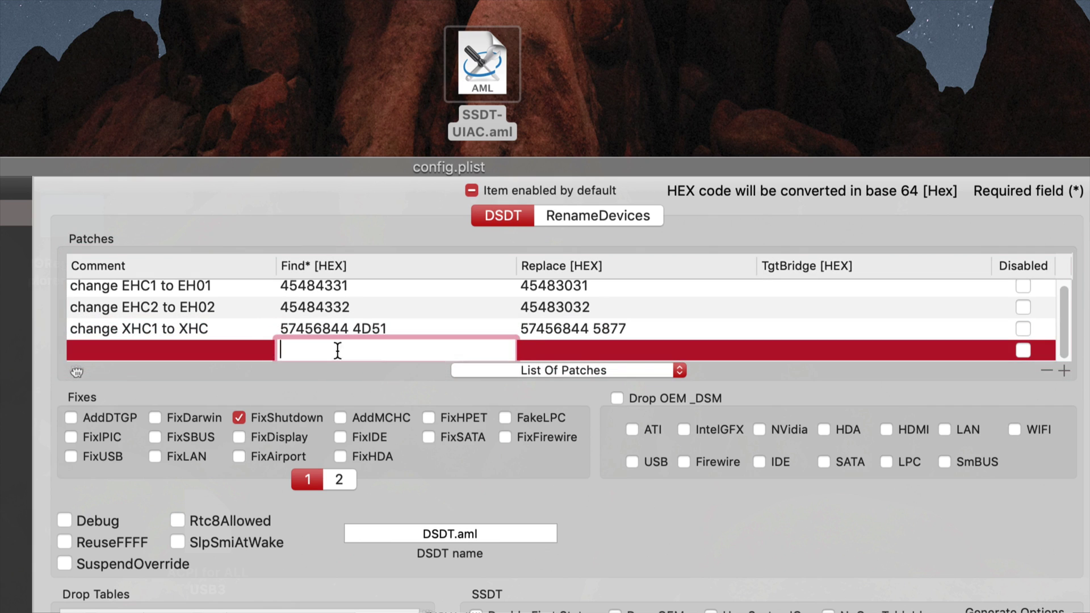
click(577, 351)
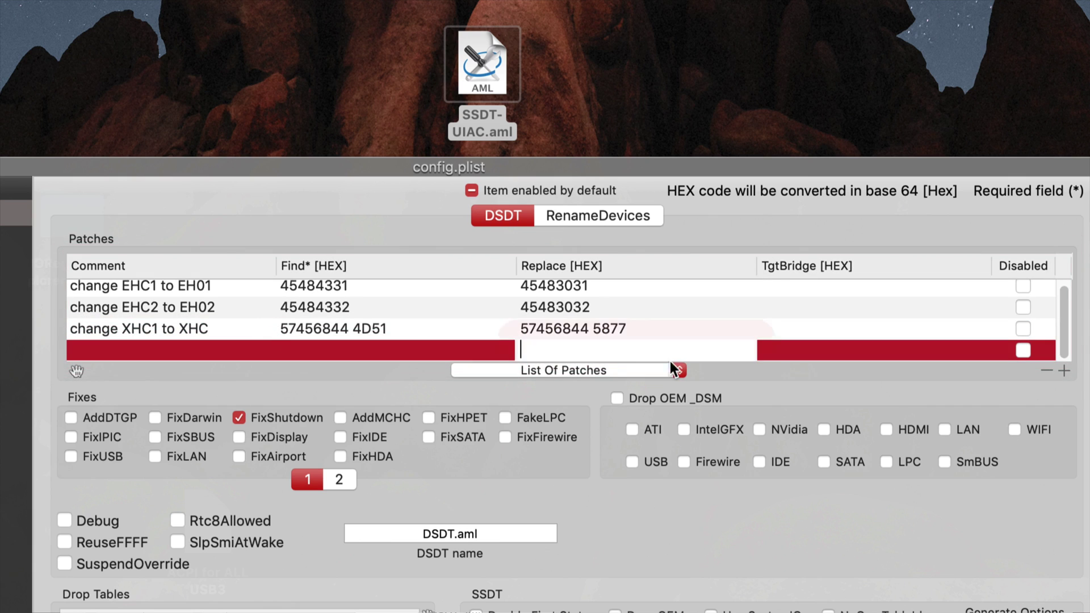
click(1045, 369)
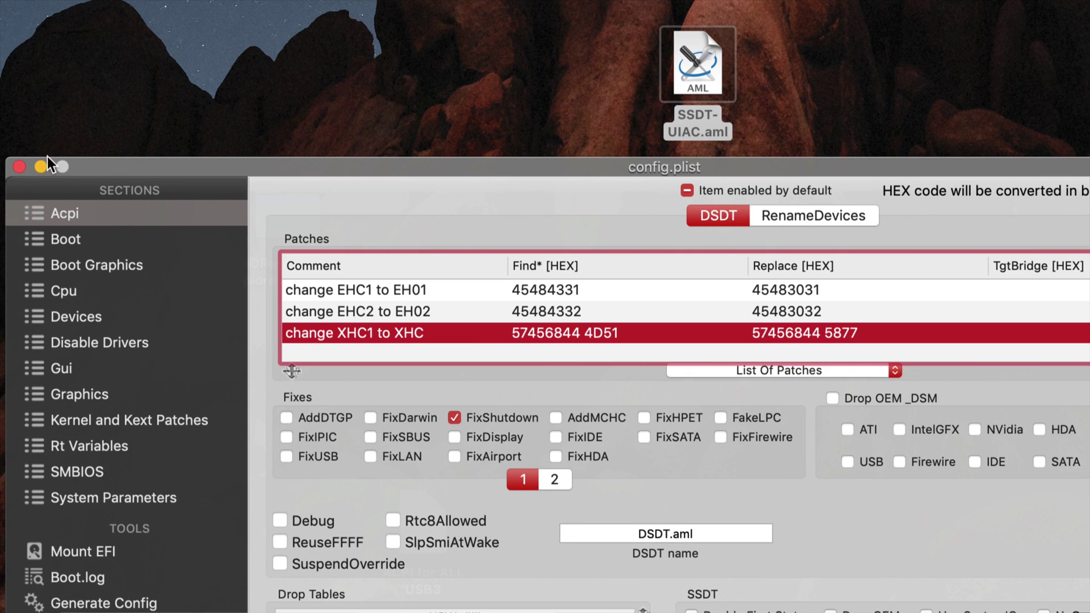
click(22, 166)
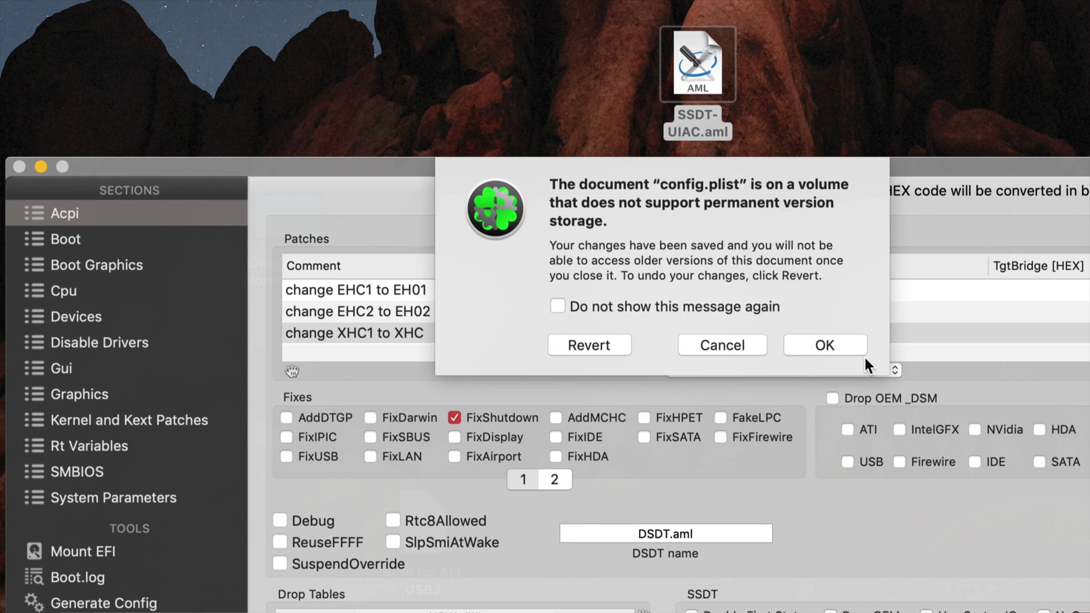
click(863, 353)
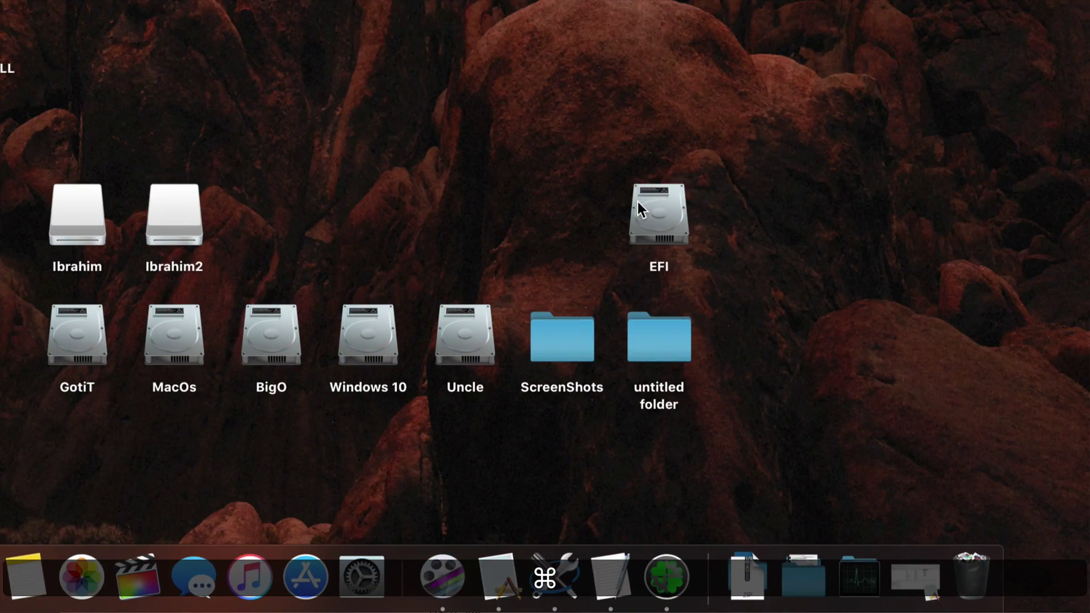
Open the EFI drive and navigate into EFI/CLOVER/ACPI/patched.
double_click(640, 209)
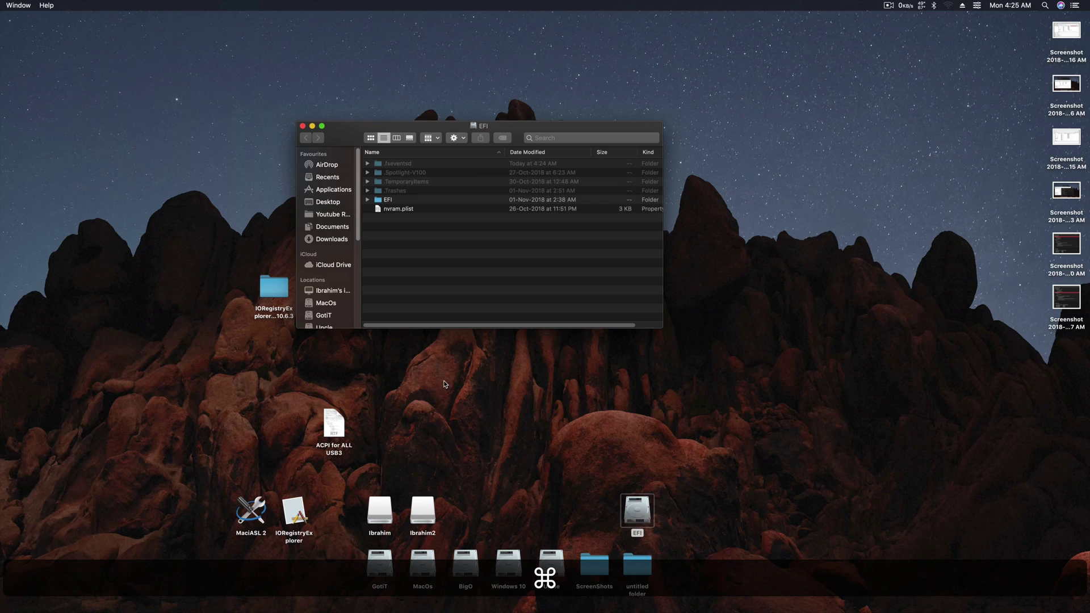
drag(530, 127, 515, 268)
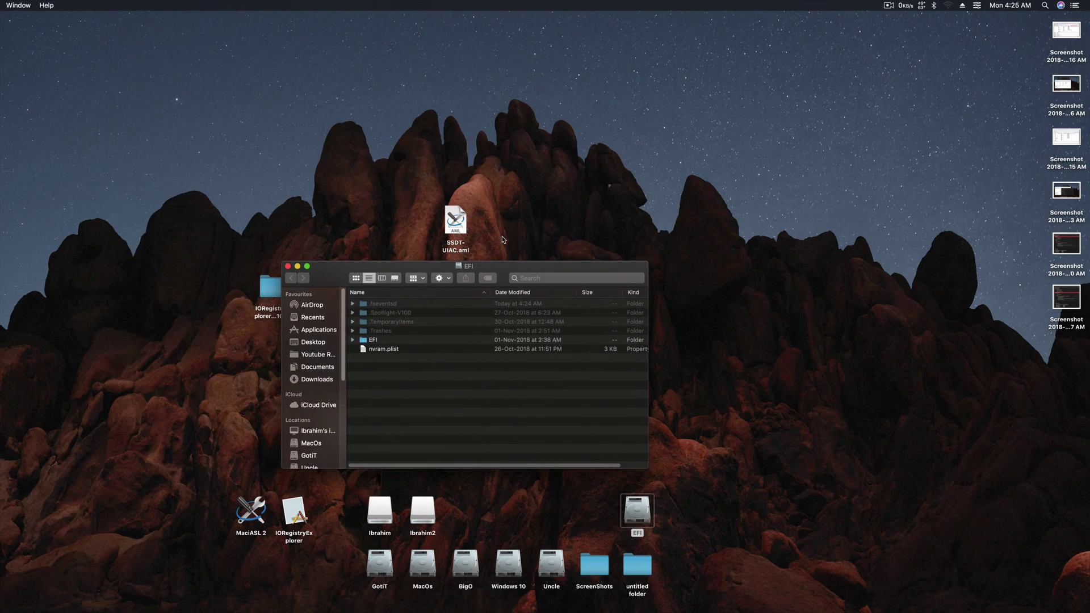
click(450, 217)
double_click(373, 340)
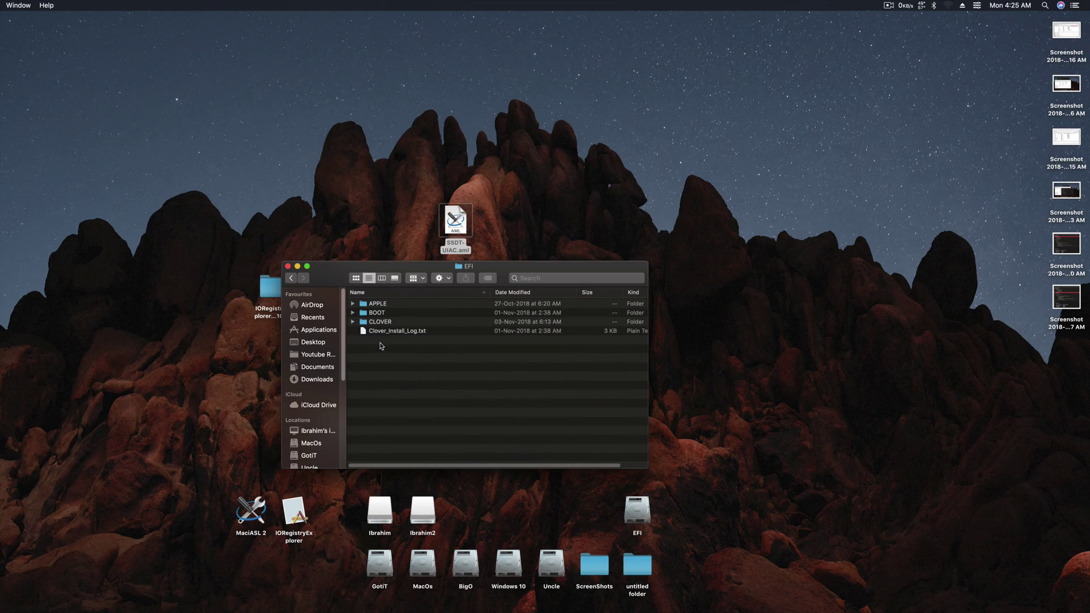
double_click(383, 323)
double_click(385, 306)
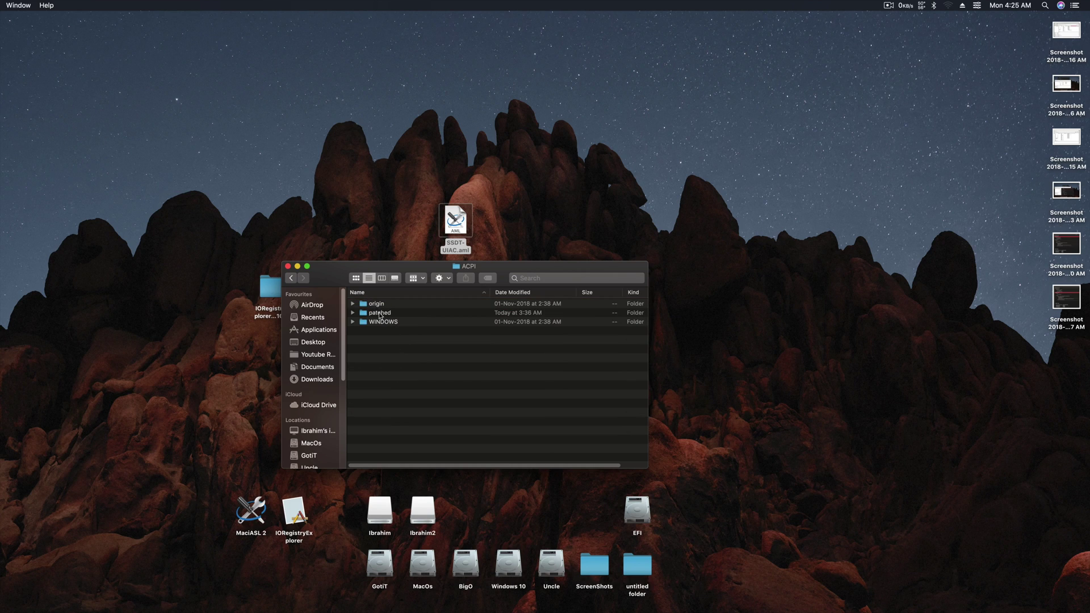
double_click(379, 313)
Copy SSDT-UIAC.aml from the desktop into the patched folder, keeping its name.
drag(456, 221, 432, 366)
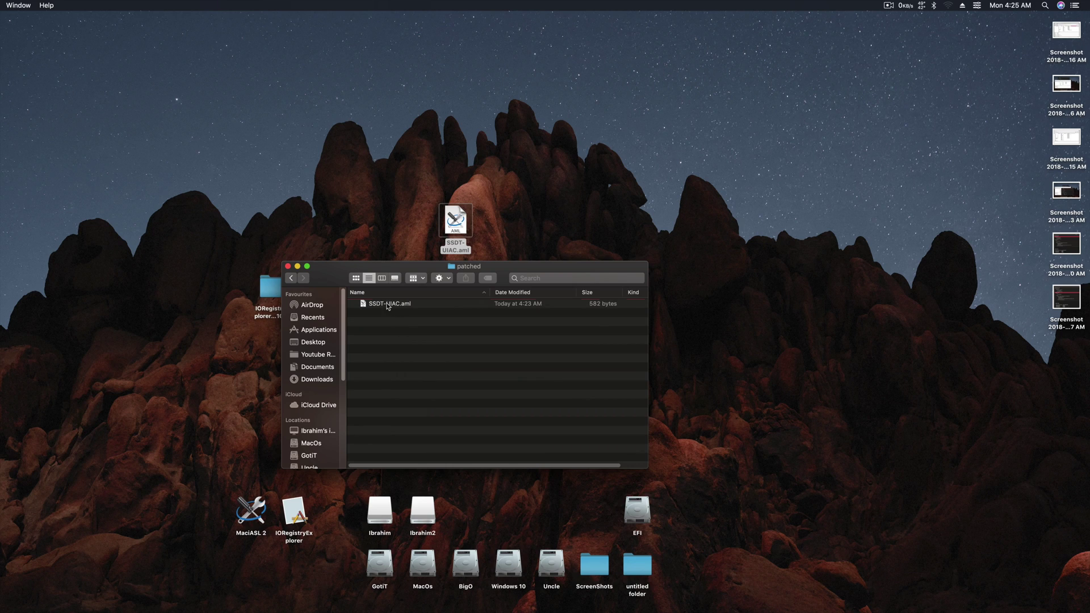
click(388, 306)
key(Return)
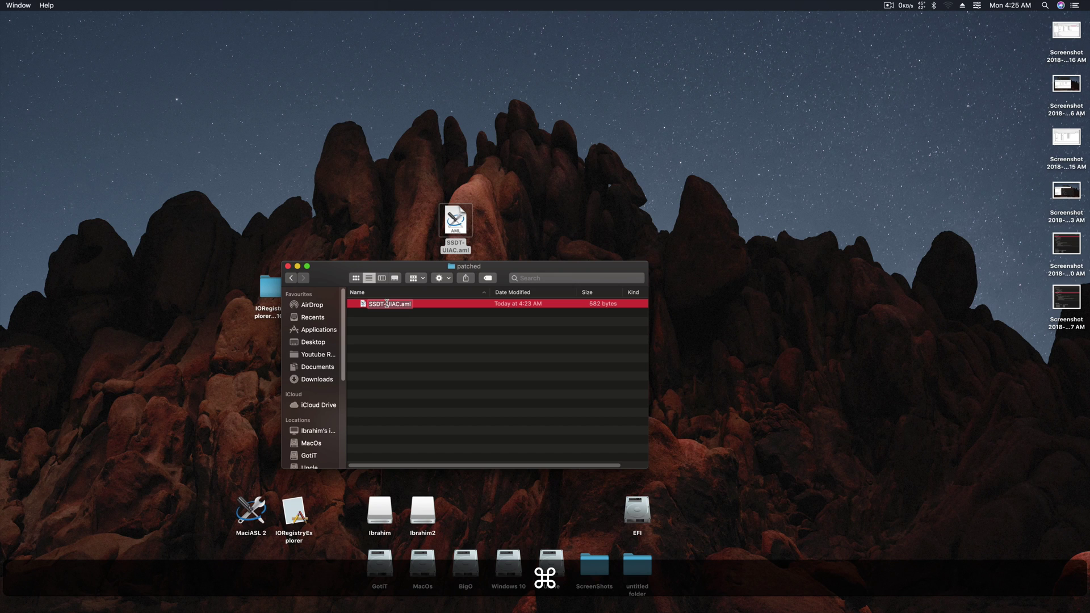
key(Return)
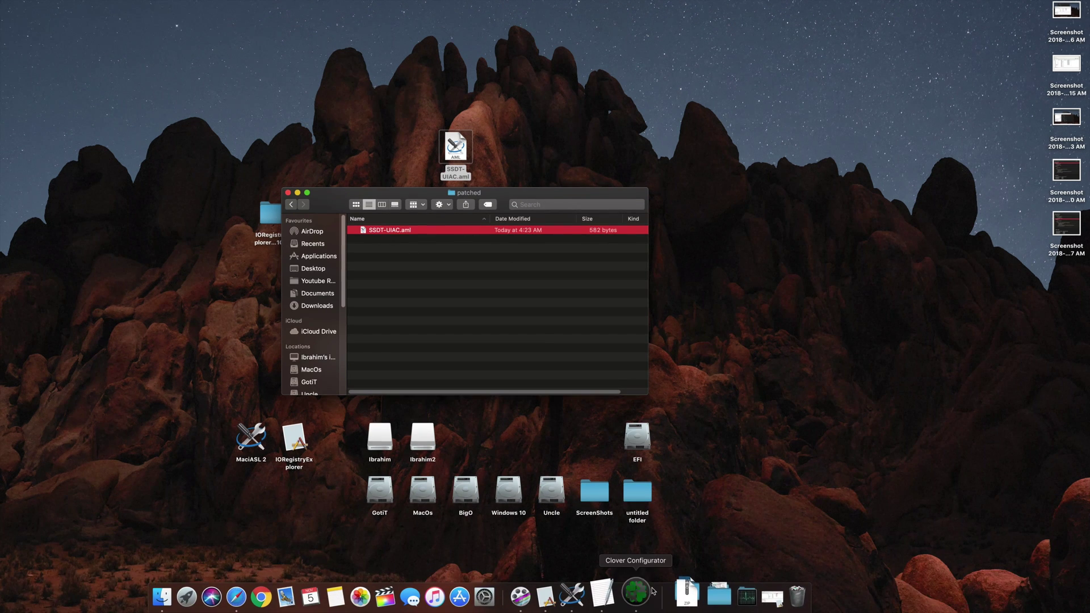
Add SSDT-UIAC.aml to the Acpi SortedOrder of the EFI config.plist, removing the duplicate.
click(639, 595)
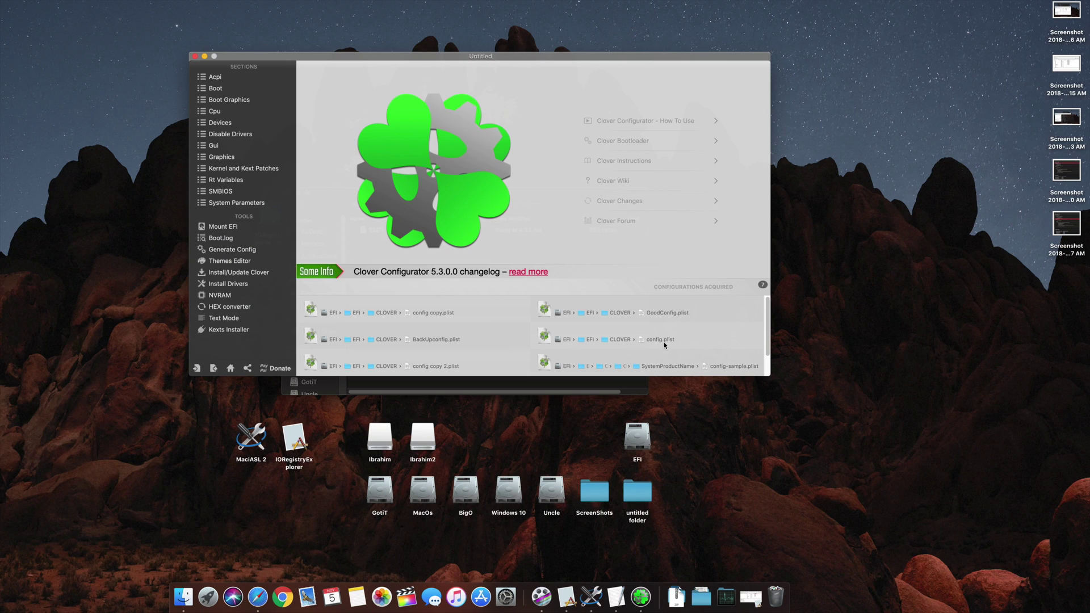
click(660, 339)
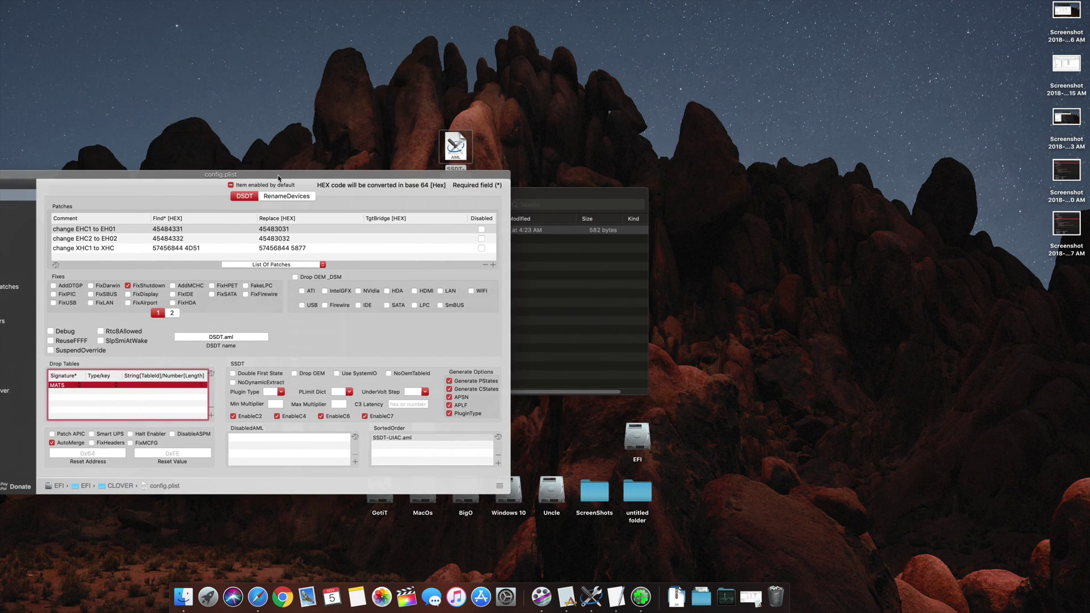
click(399, 449)
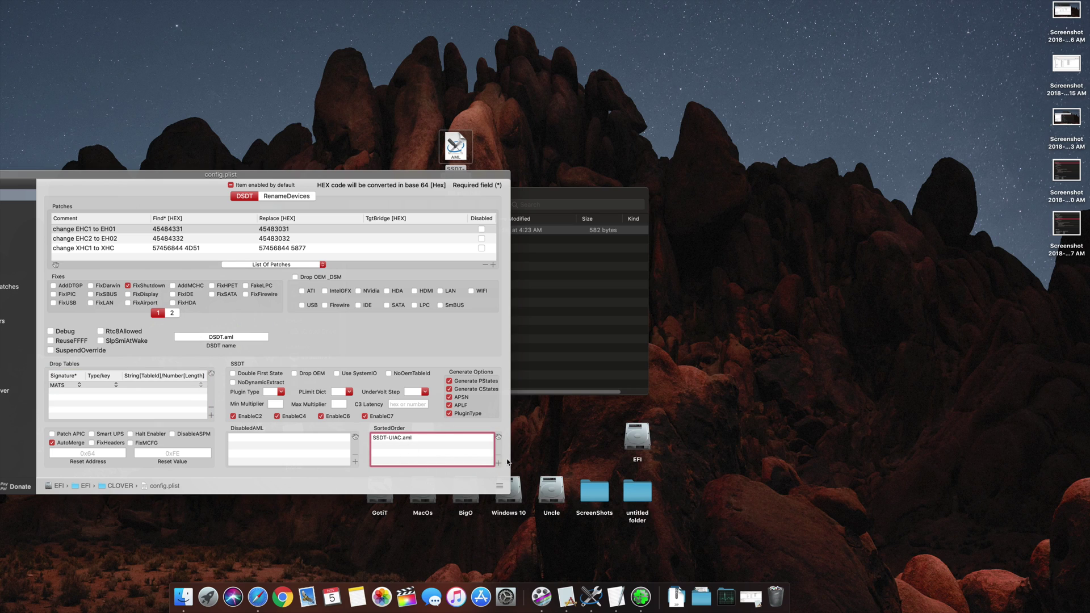
click(498, 464)
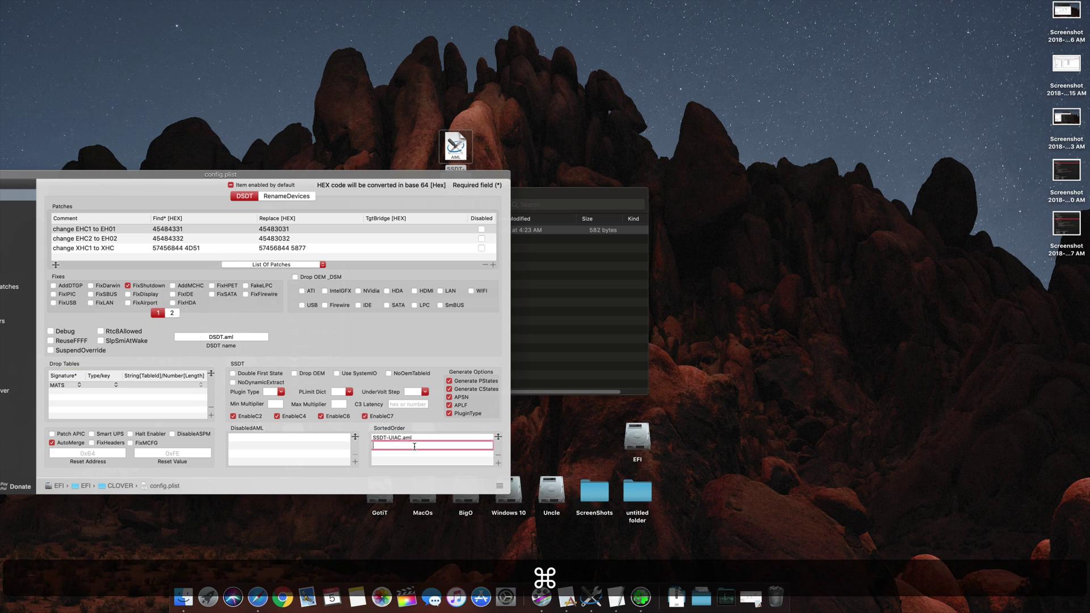
text(SSDT-UIAC.aml)
key(Return)
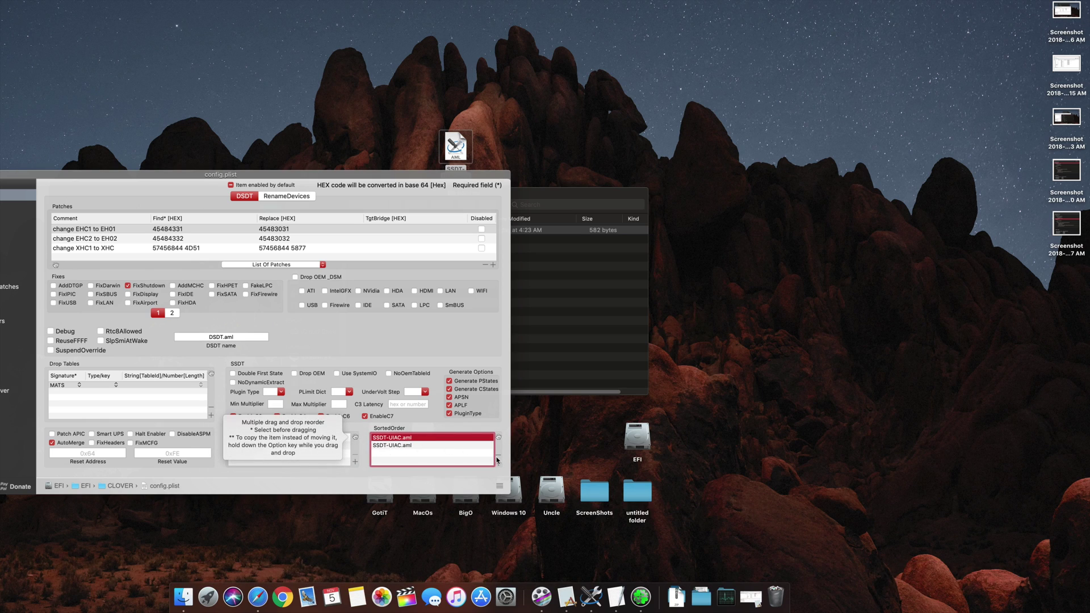
click(498, 457)
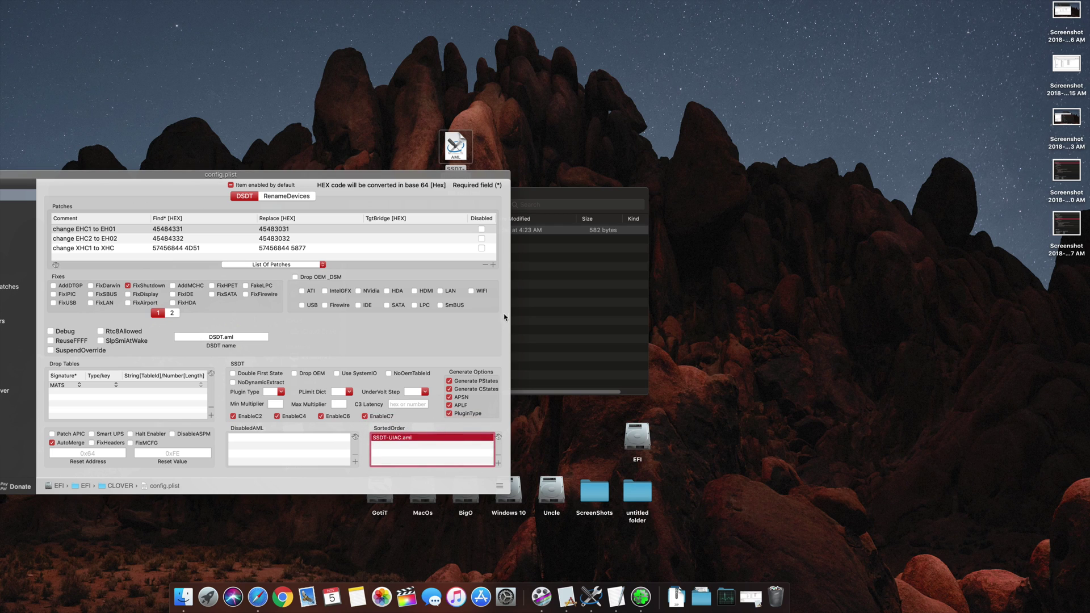
Rearrange the Finder and config windows, acknowledge the save notice, and close config.plist.
click(548, 288)
click(432, 437)
mouse_move(297, 176)
mouse_down()
mouse_move(414, 206)
mouse_move(296, 203)
mouse_up()
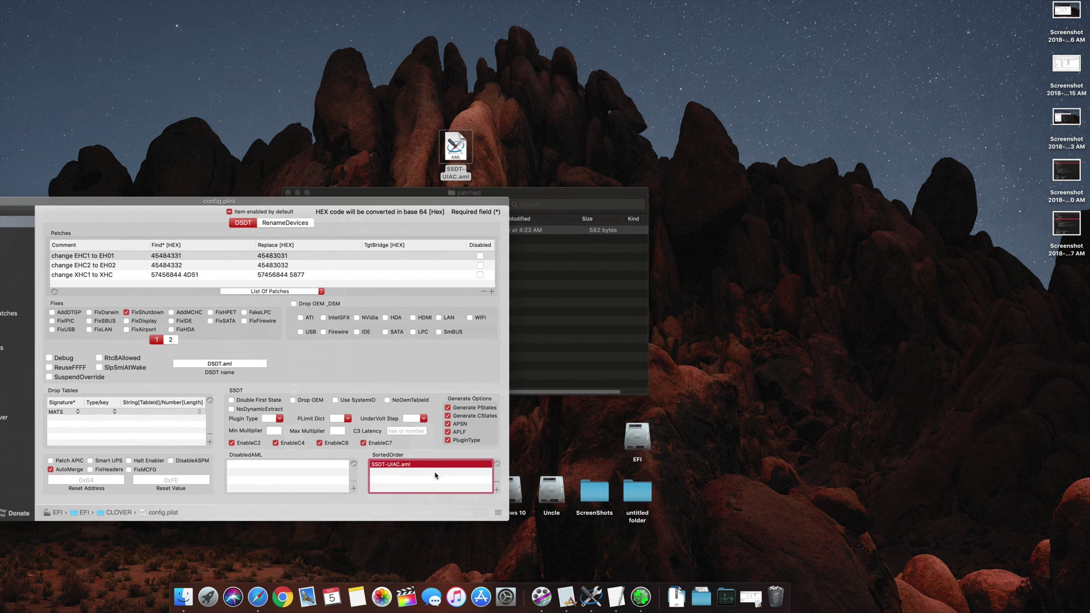
click(596, 260)
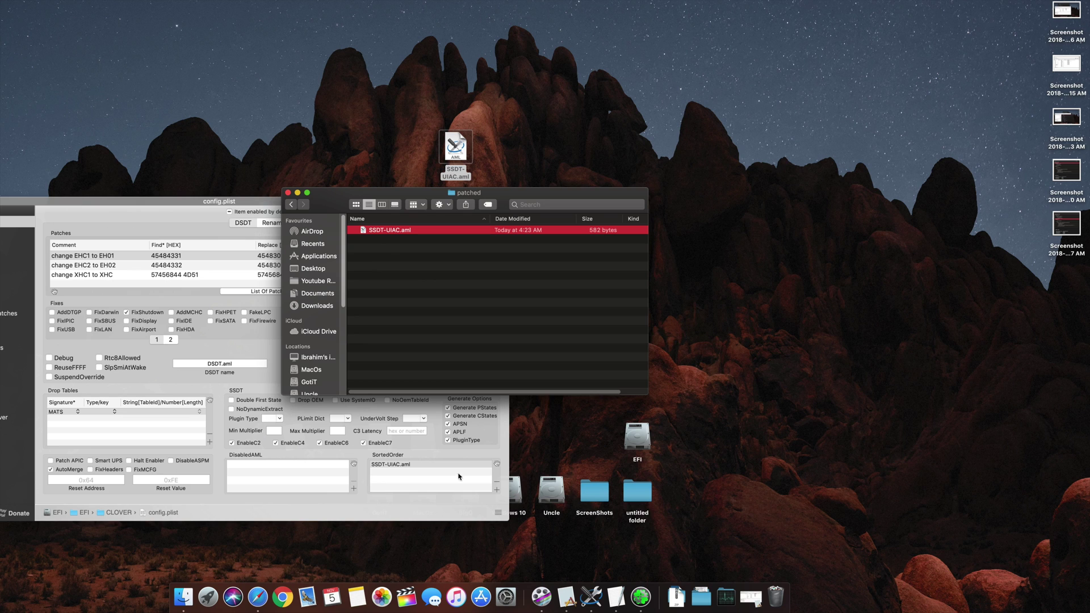
click(295, 195)
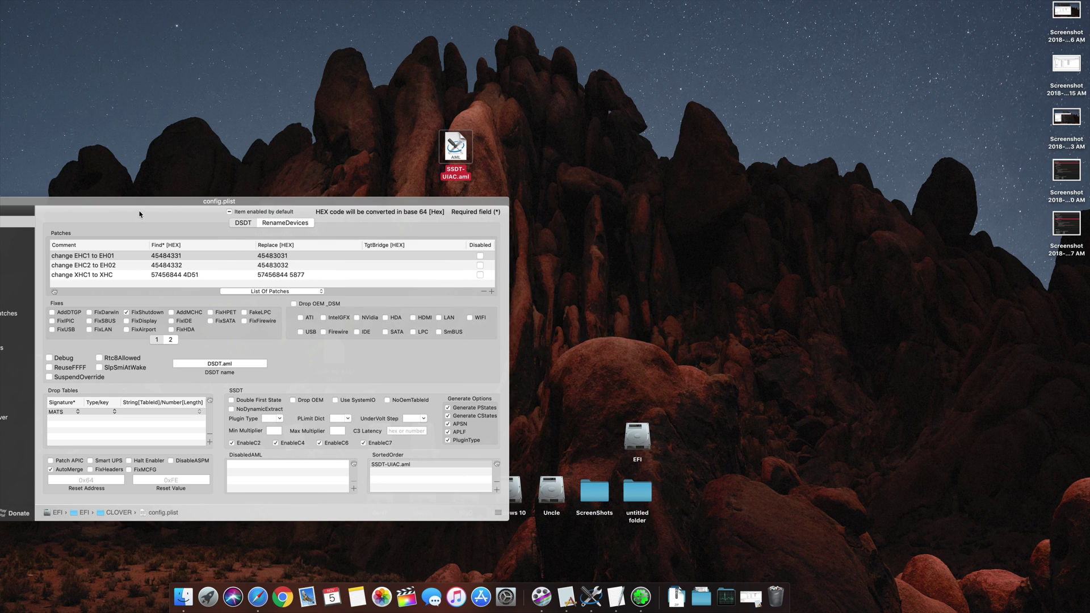
double_click(145, 202)
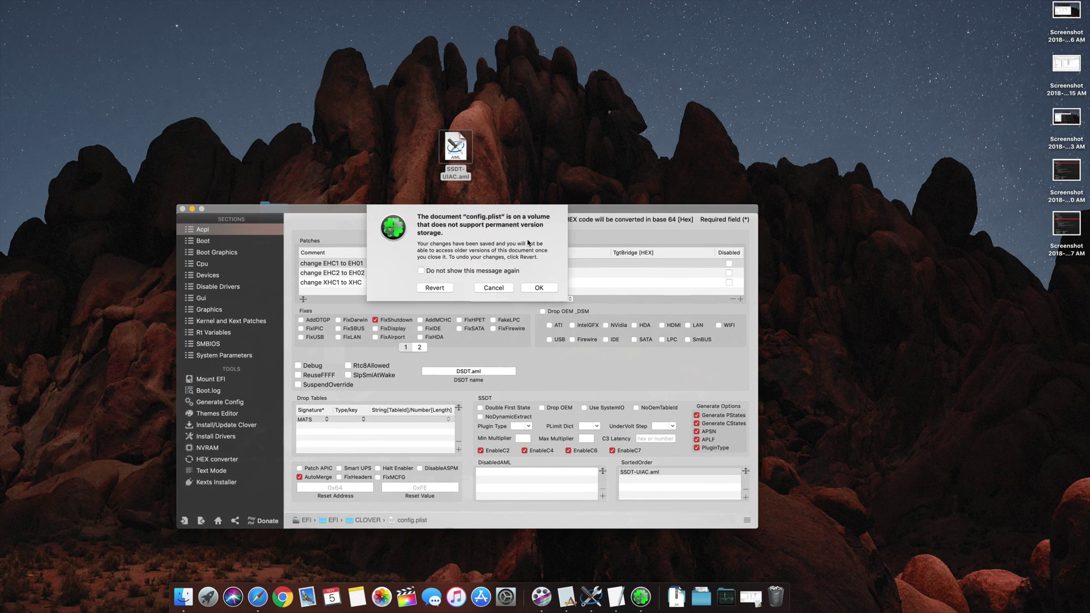
click(554, 288)
key(super+w)
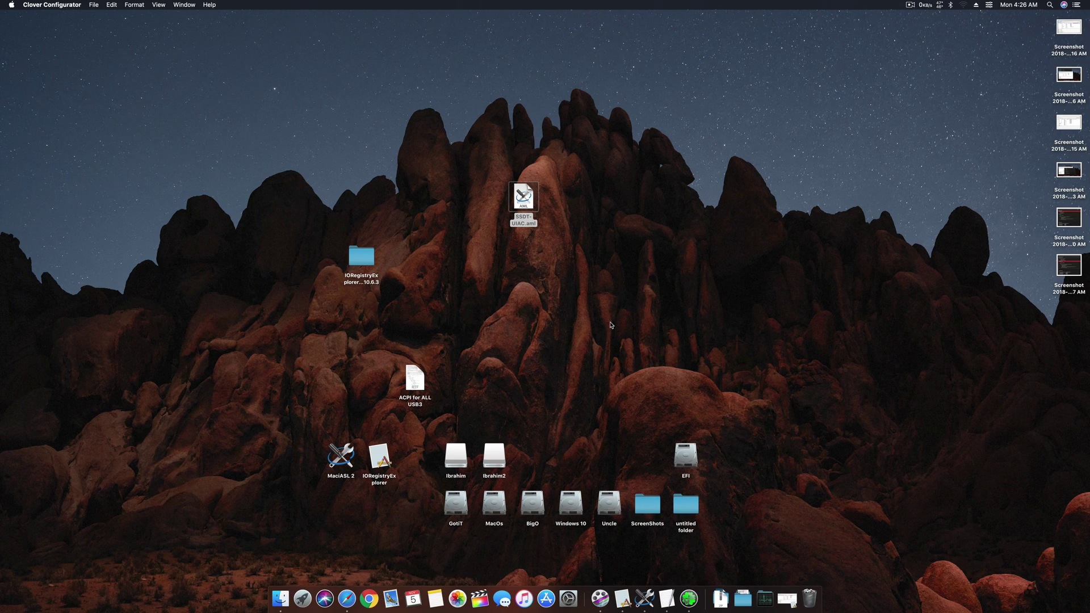
Show About This Mac's overview of macOS Mojave 10.14.1, then refocus Finder.
click(12, 5)
click(25, 14)
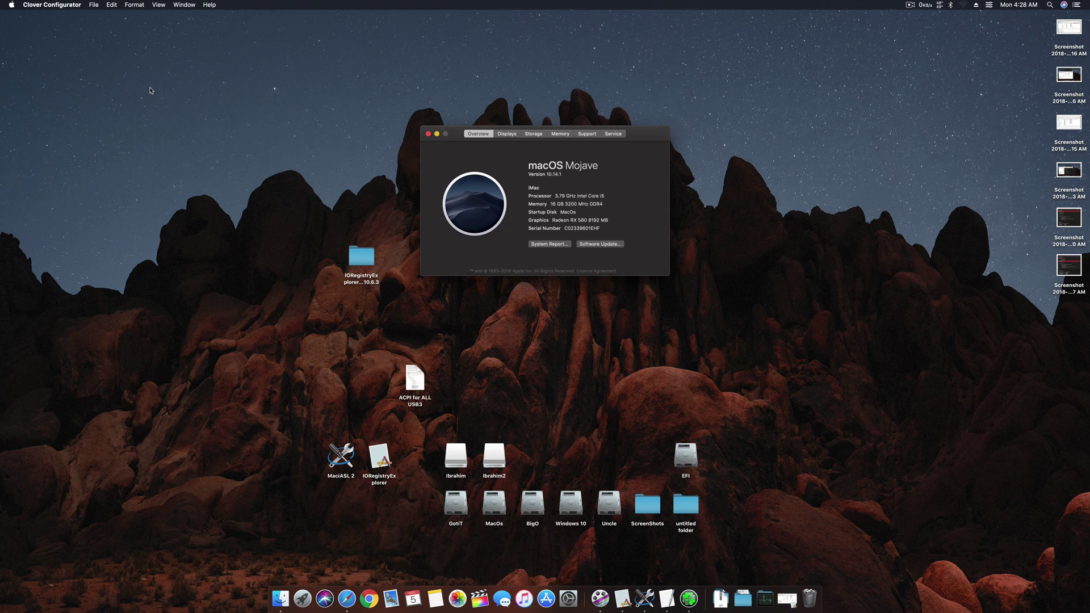
click(150, 90)
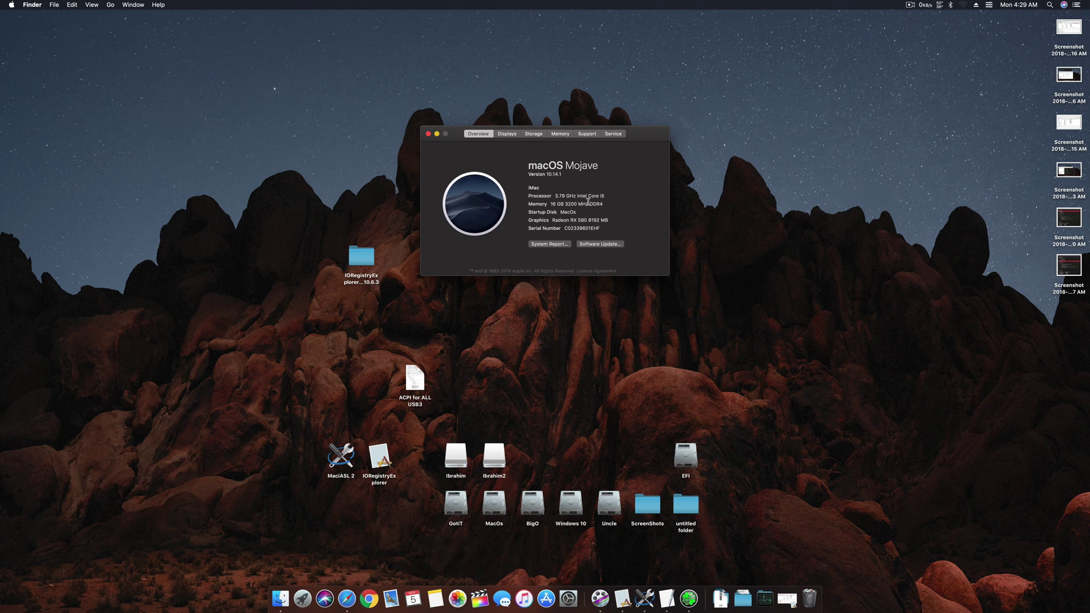